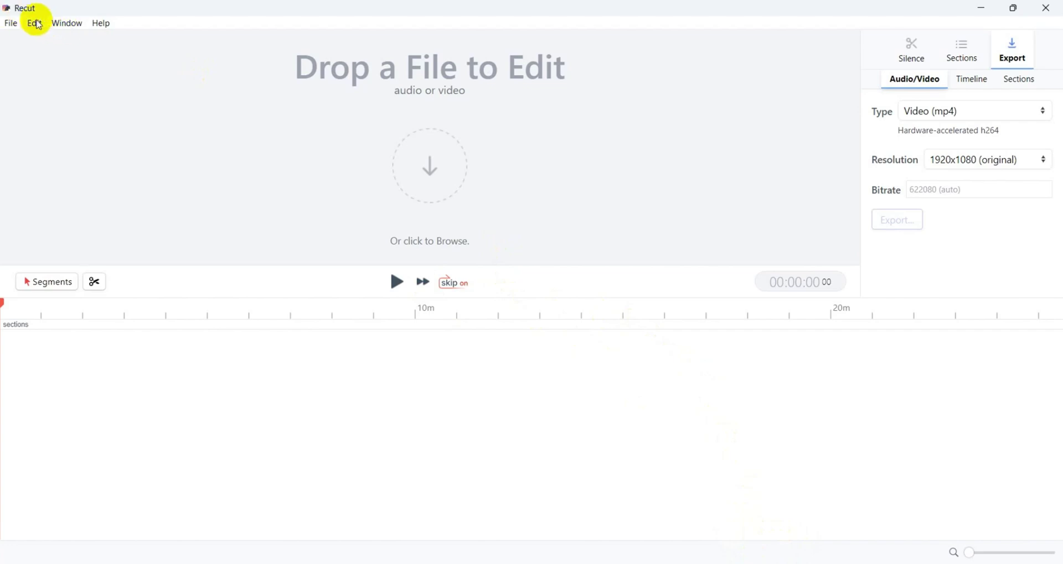
# Step: Switch to CapCut and add the imported 17:35 video to the timeline
pyautogui.moveTo(761, 561)
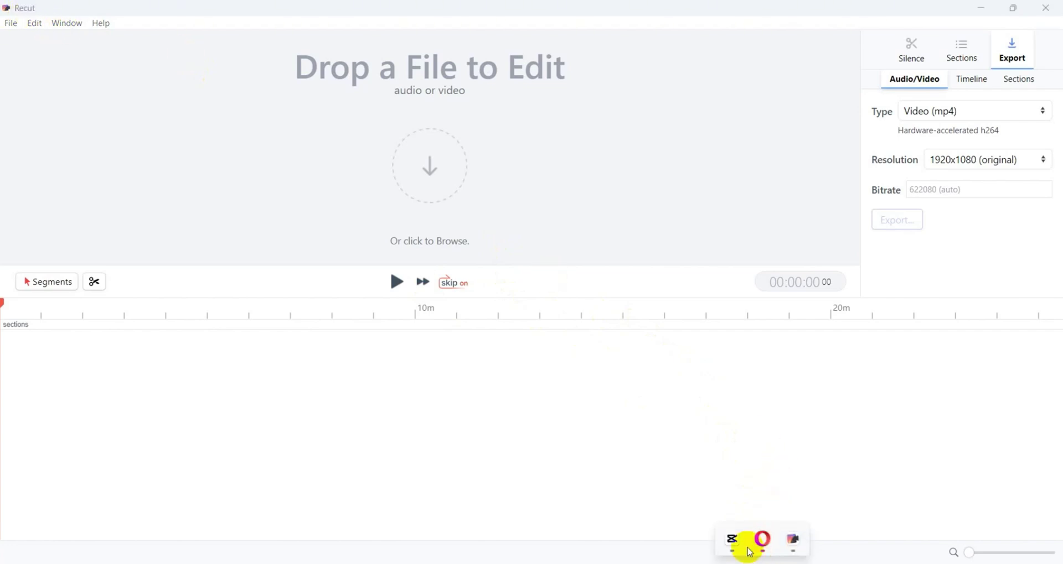
pyautogui.click(741, 545)
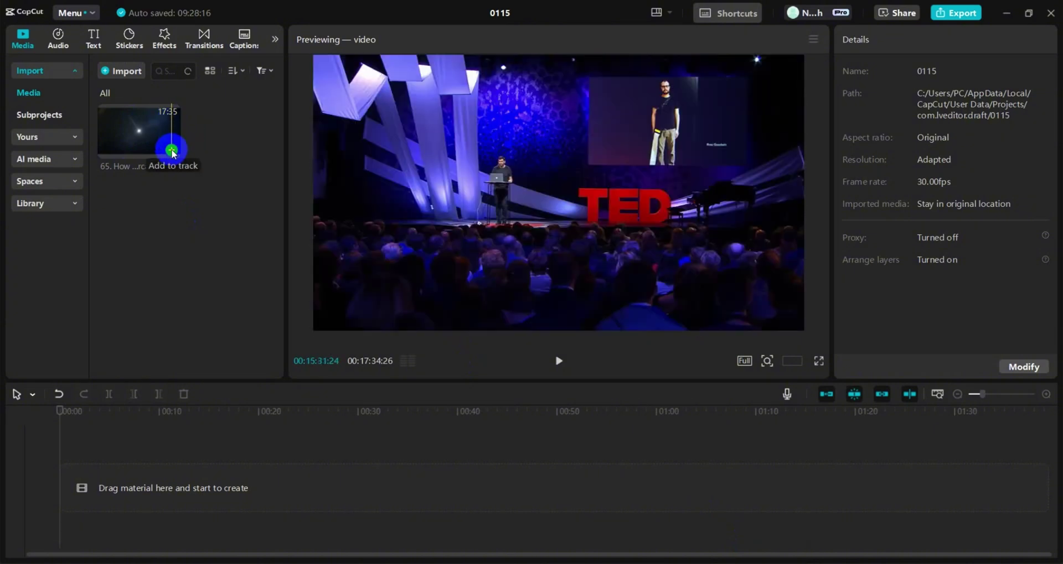
pyautogui.click(172, 150)
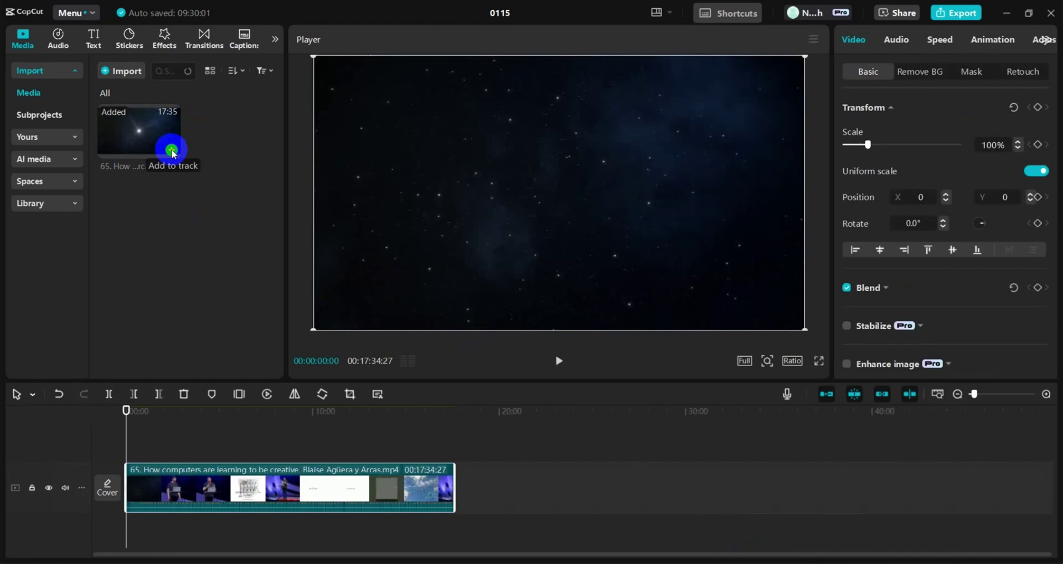
# Step: Play the clip around 13 seconds and again from its start to find where the silent intro ends
pyautogui.click(1045, 395)
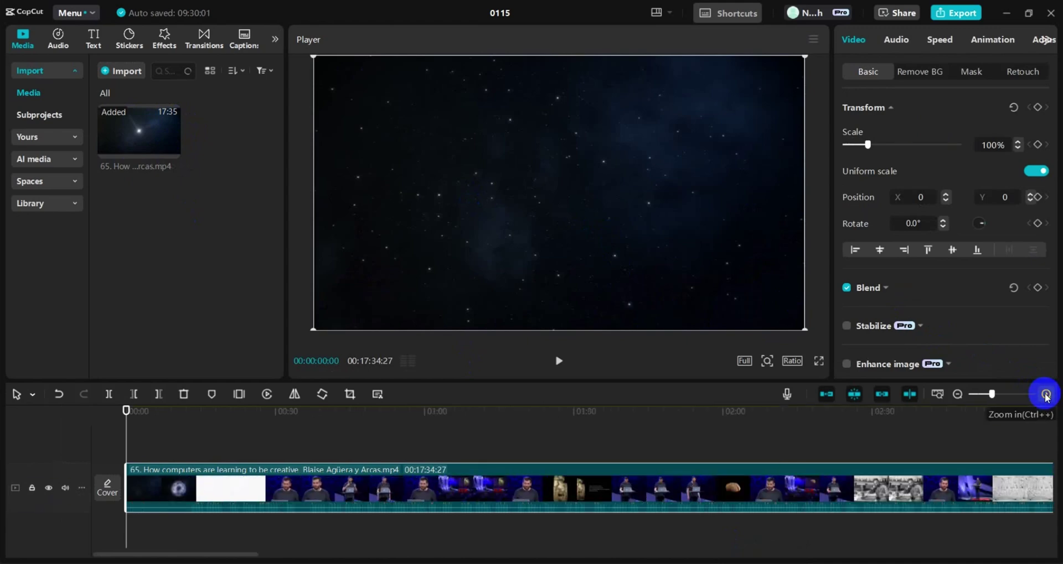
pyautogui.click(1045, 395)
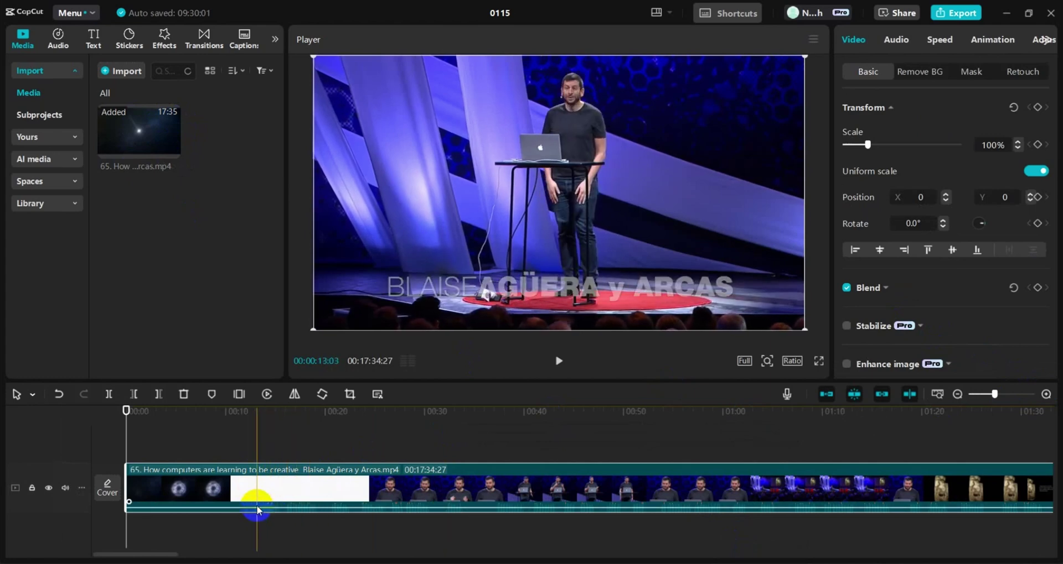
pyautogui.click(246, 449)
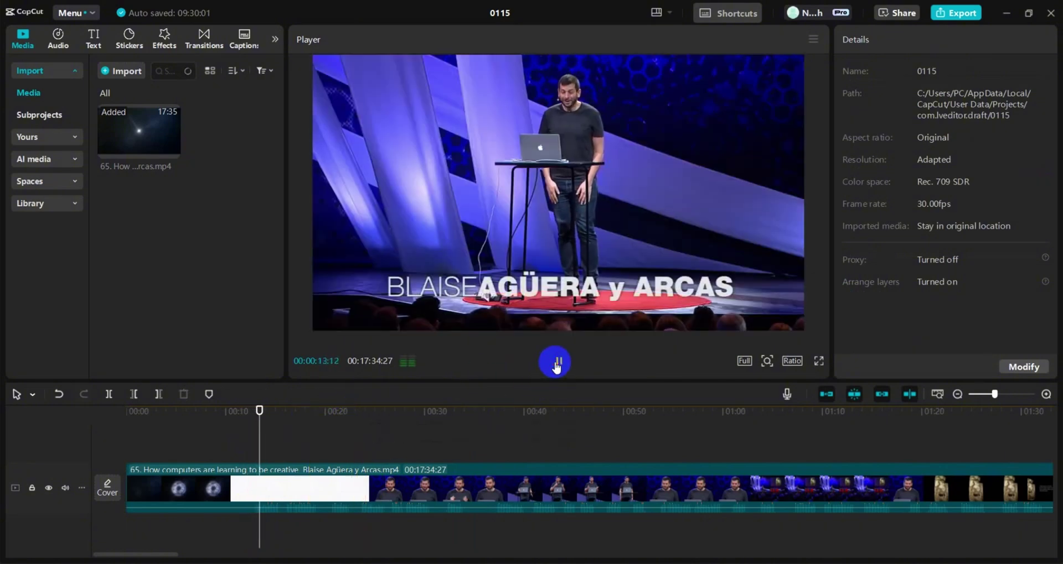
pyautogui.click(556, 363)
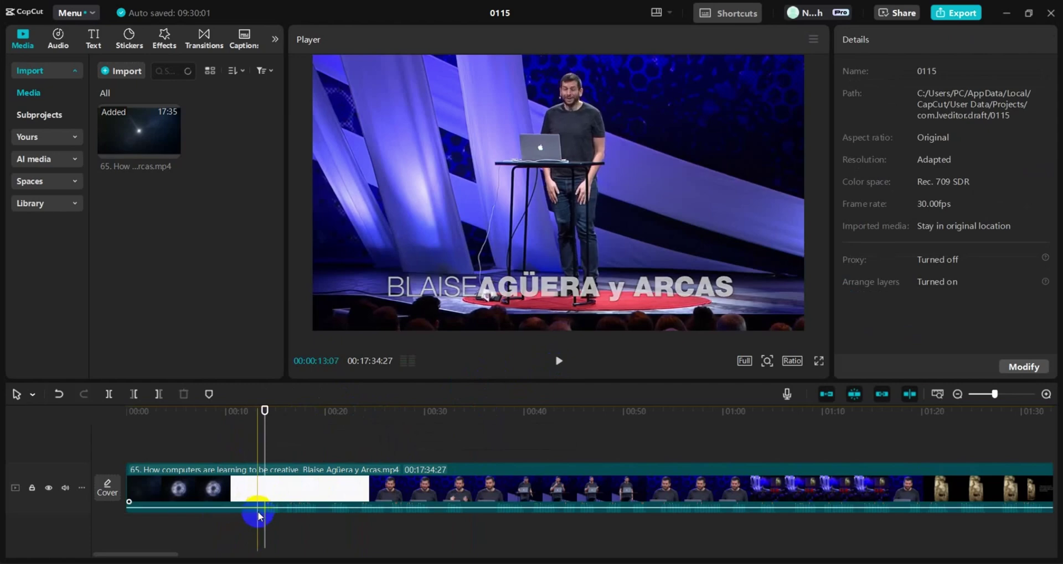
pyautogui.moveTo(262, 411); pyautogui.dragTo(107, 420)
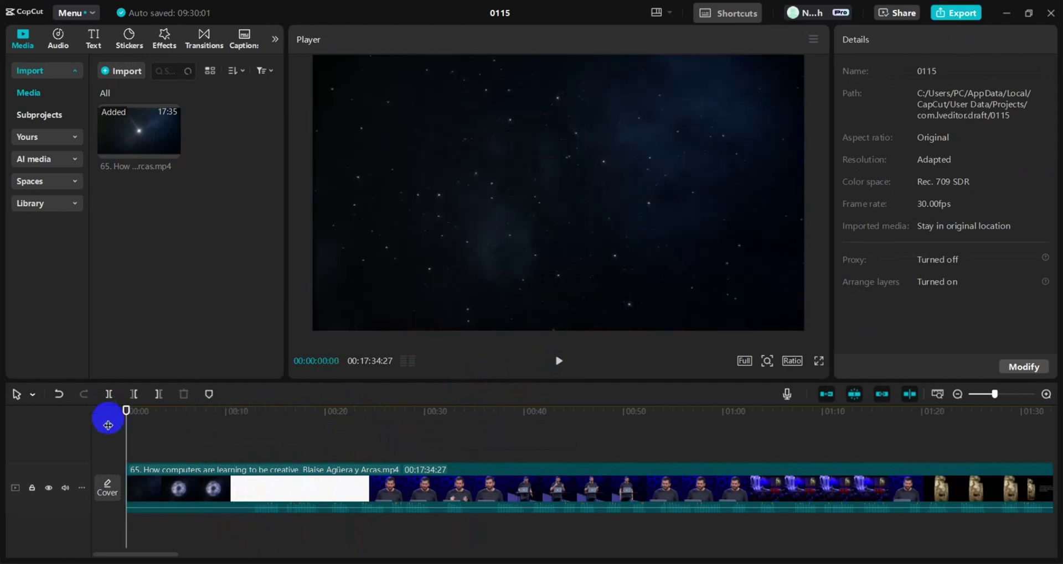
pyautogui.click(559, 358)
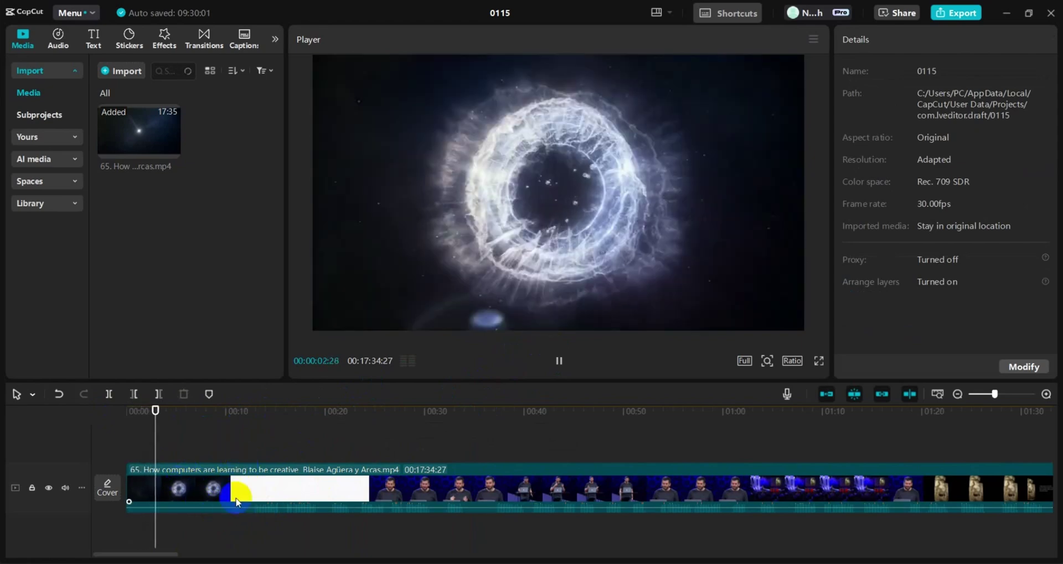
pyautogui.click(568, 363)
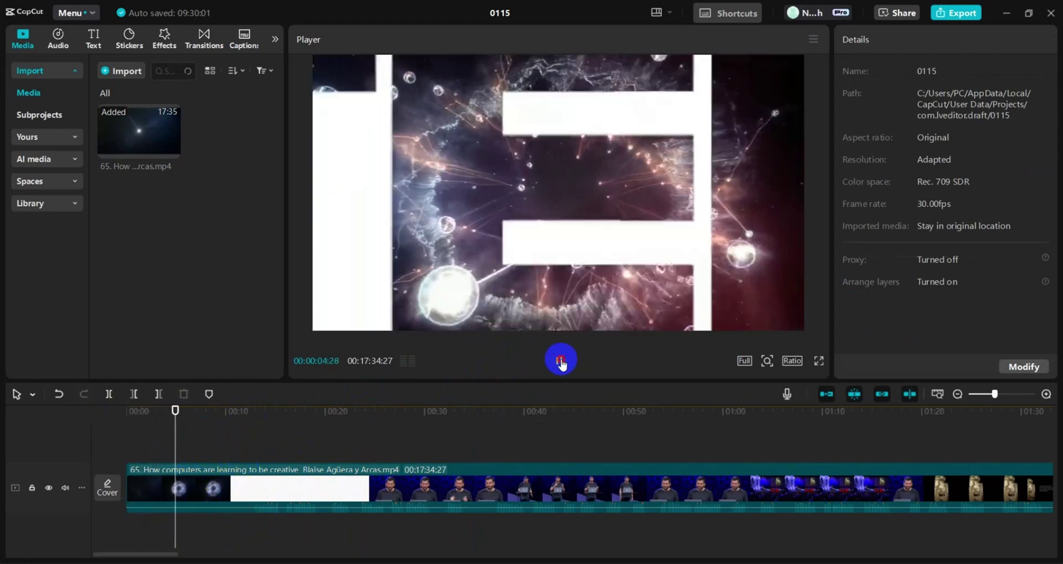
# Step: Split the clip at 00:00:12:14 and delete the intro piece before the cut
pyautogui.click(249, 447)
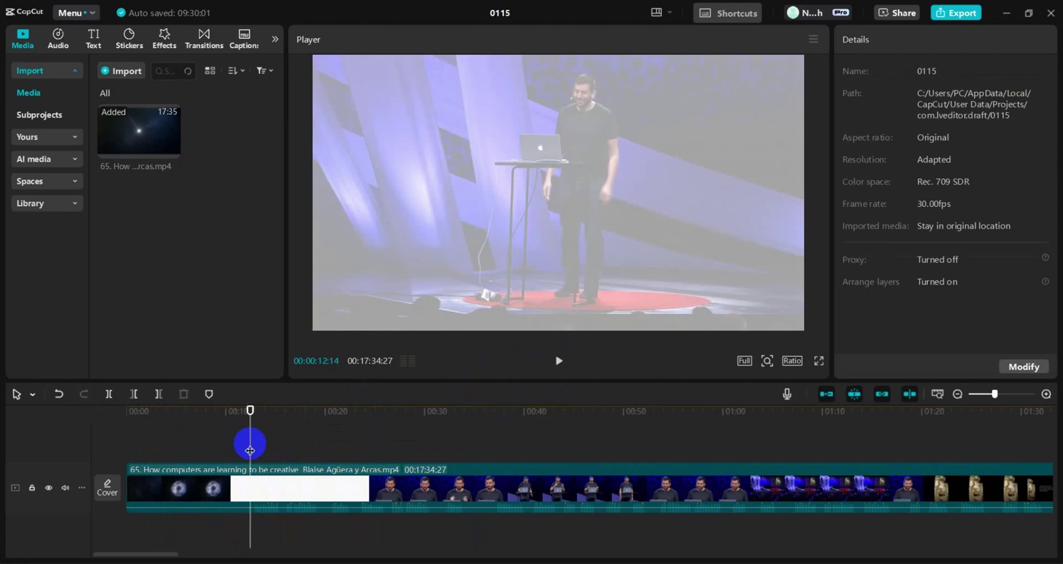
pyautogui.click(109, 394)
pyautogui.click(162, 469)
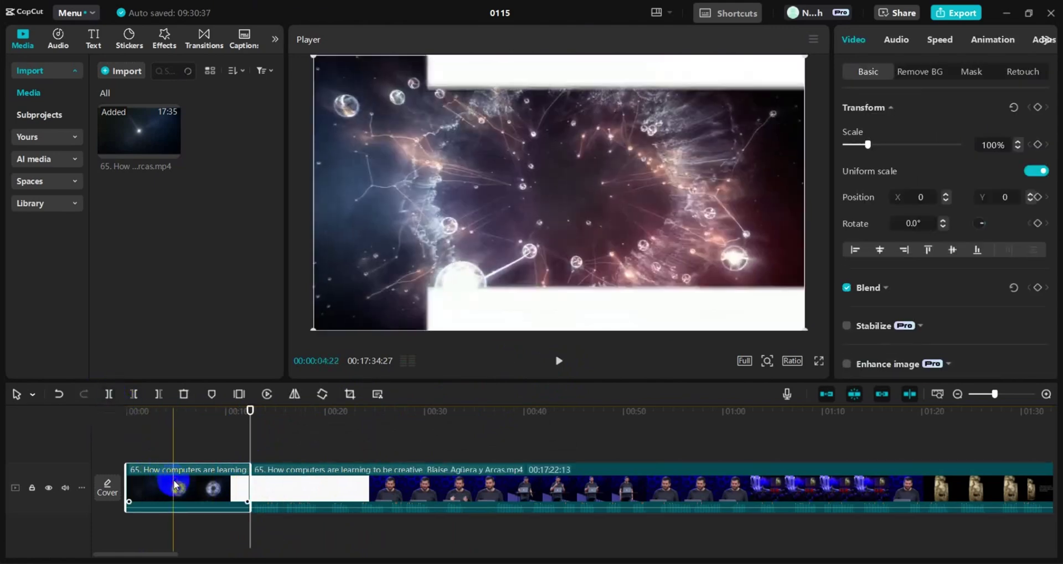
pyautogui.press('Delete')
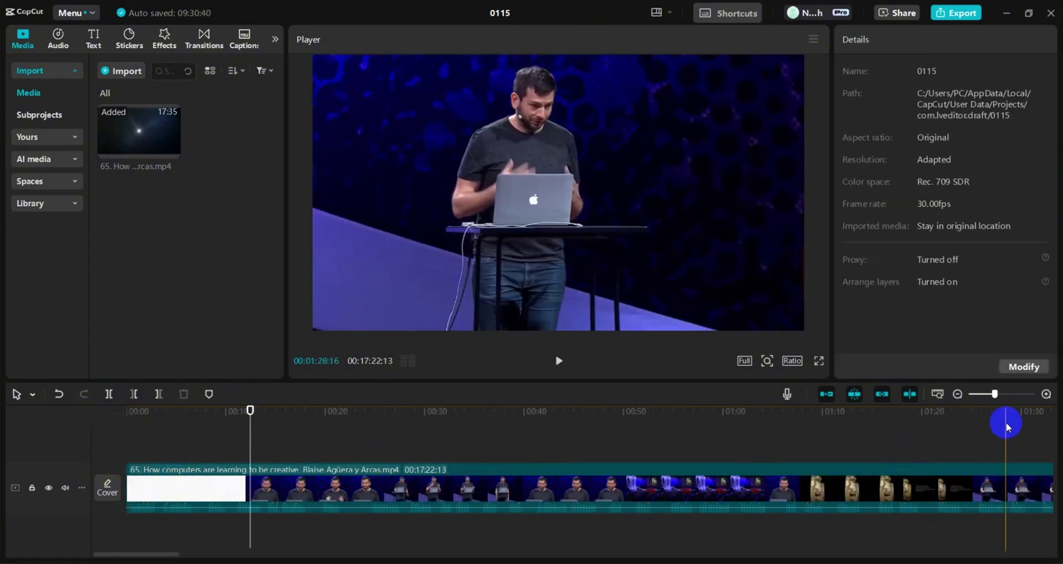
# Step: Split the clip at 00:00:10:00 and 00:00:11:02, and delete the short section between the cuts
pyautogui.click(1045, 395)
pyautogui.click(1046, 395)
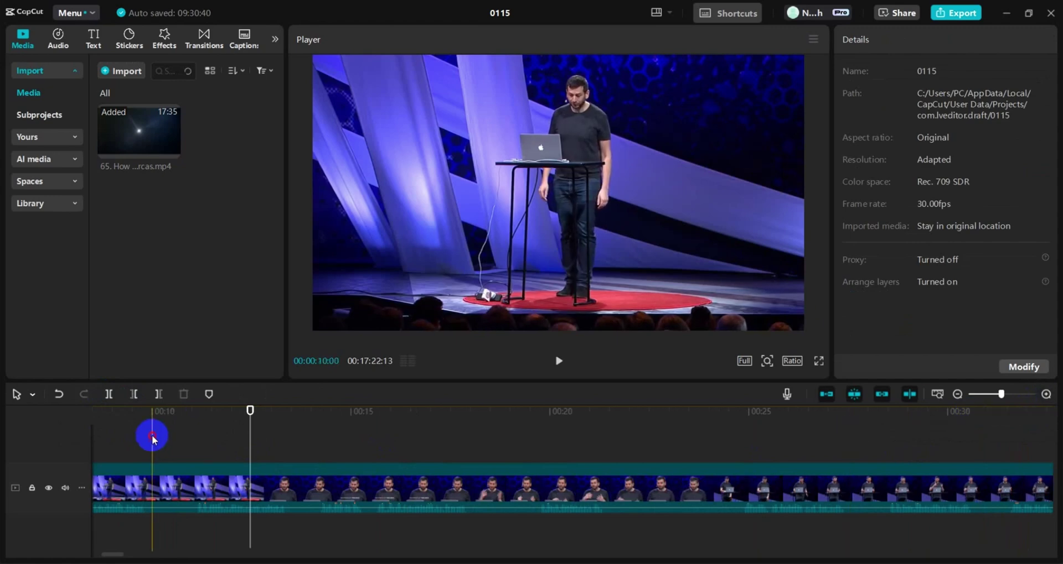
pyautogui.click(109, 393)
pyautogui.moveTo(173, 410); pyautogui.dragTo(191, 438)
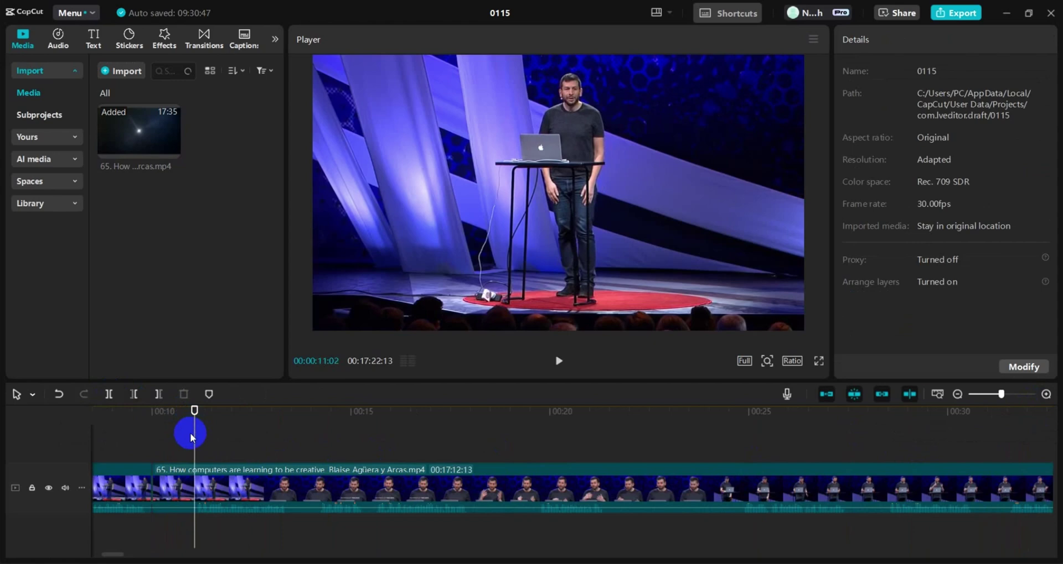
pyautogui.click(110, 393)
pyautogui.click(166, 477)
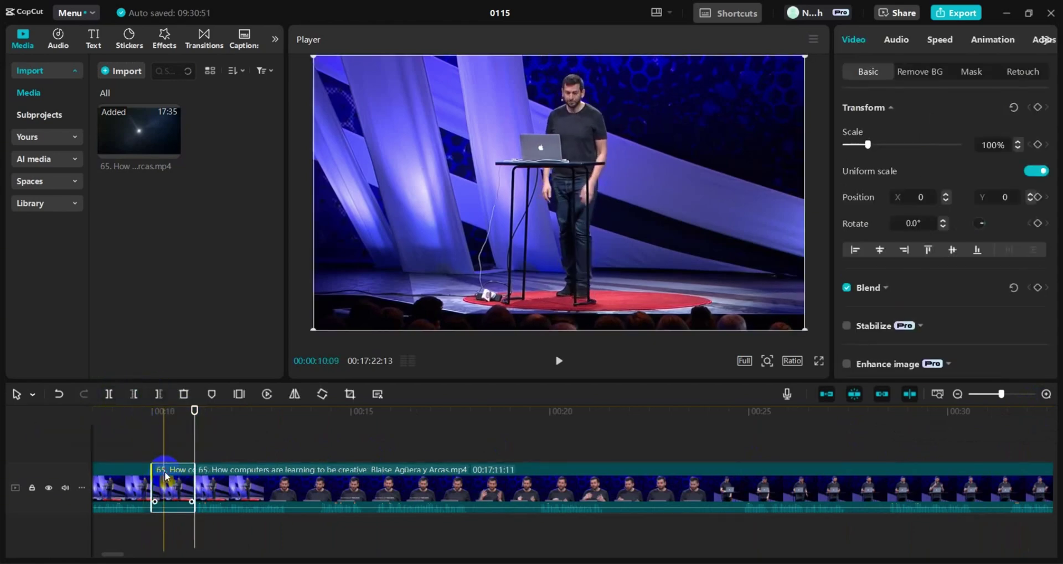
pyautogui.press('Delete')
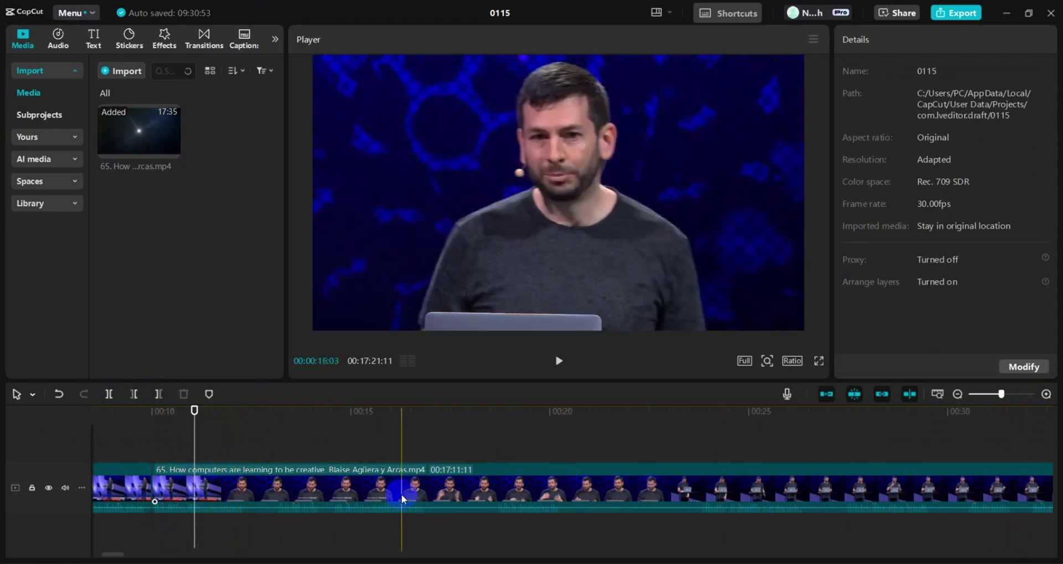
# Step: Undo all the manual splits and deletions to restore the full clip on the timeline
pyautogui.click(957, 394)
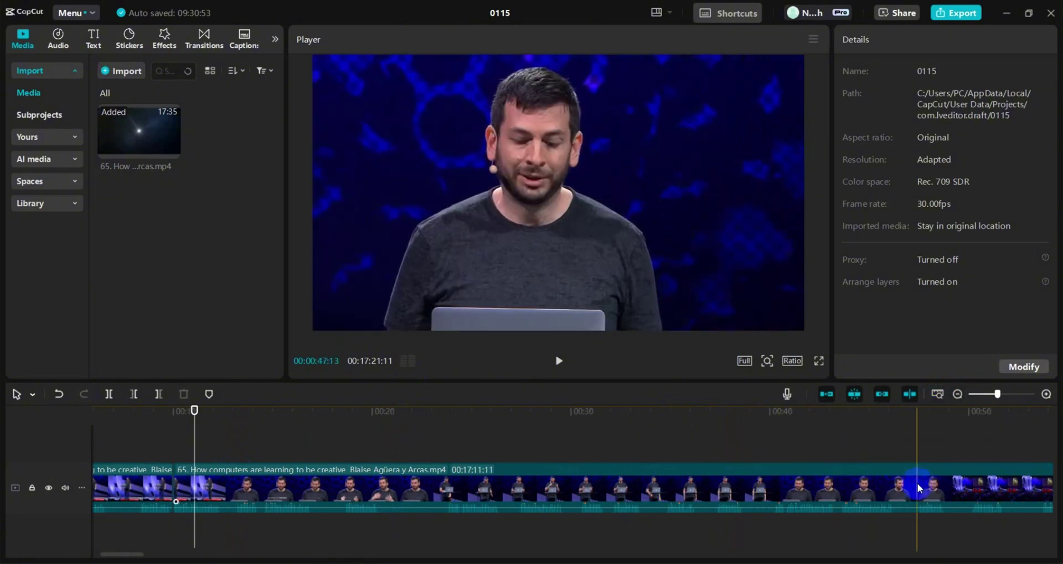
pyautogui.hscroll(5, 907, 487)
pyautogui.hscroll(10, 907, 487)
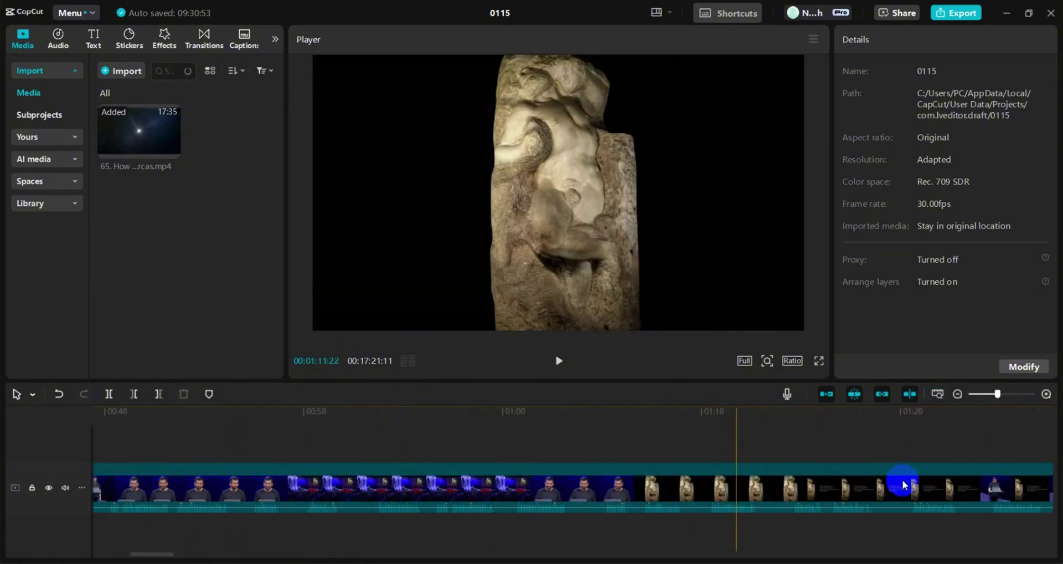
pyautogui.hscroll(10, 904, 486)
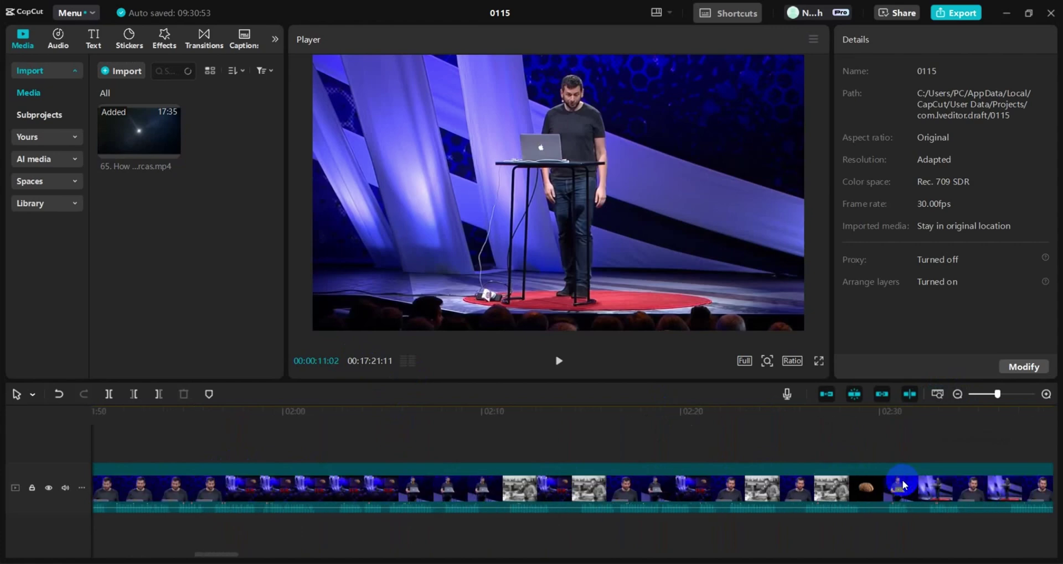
pyautogui.click(957, 394)
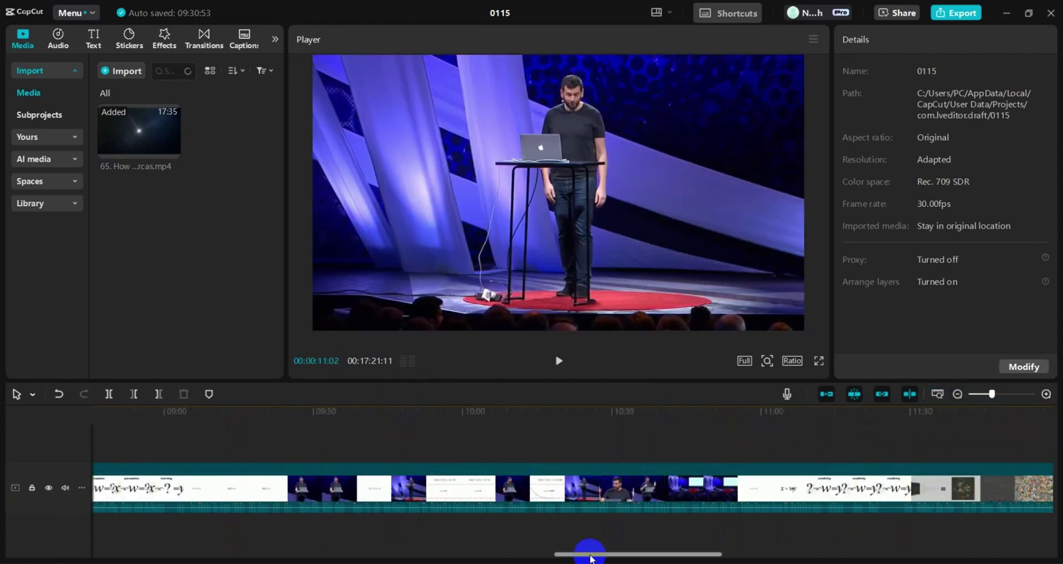
pyautogui.moveTo(587, 551); pyautogui.dragTo(38, 525)
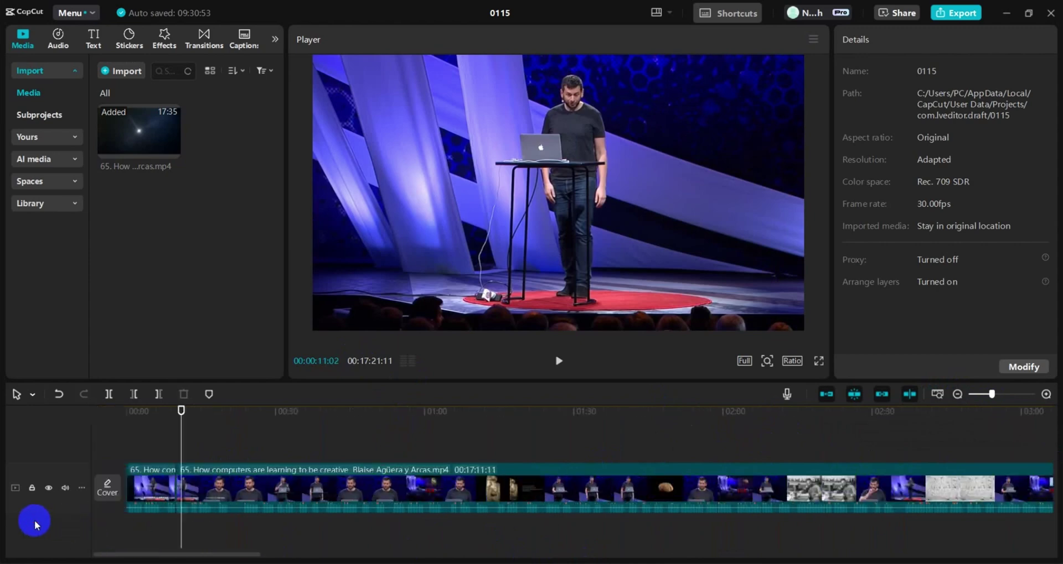
pyautogui.hotkey('ctrl', 'z')
pyautogui.hotkey('ctrl', 'z')
pyautogui.hotkey('ctrl', 'z')
pyautogui.hotkey('ctrl', 'z')
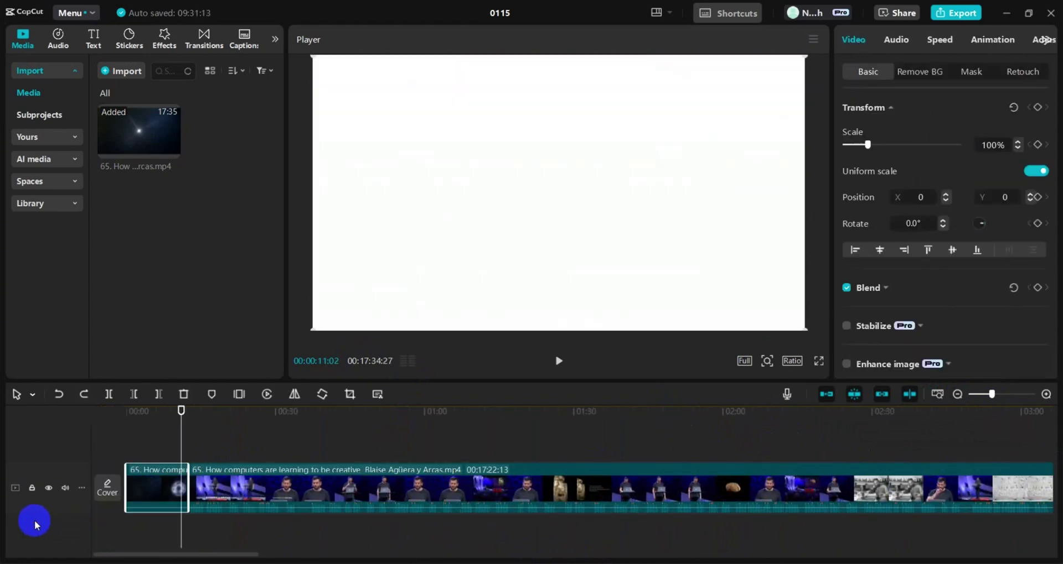
pyautogui.hotkey('ctrl', 'z')
pyautogui.press('capslock')
# Step: Analyze the clip with Remove filler words and review the pauses, repeats and filler words categories
pyautogui.click(378, 394)
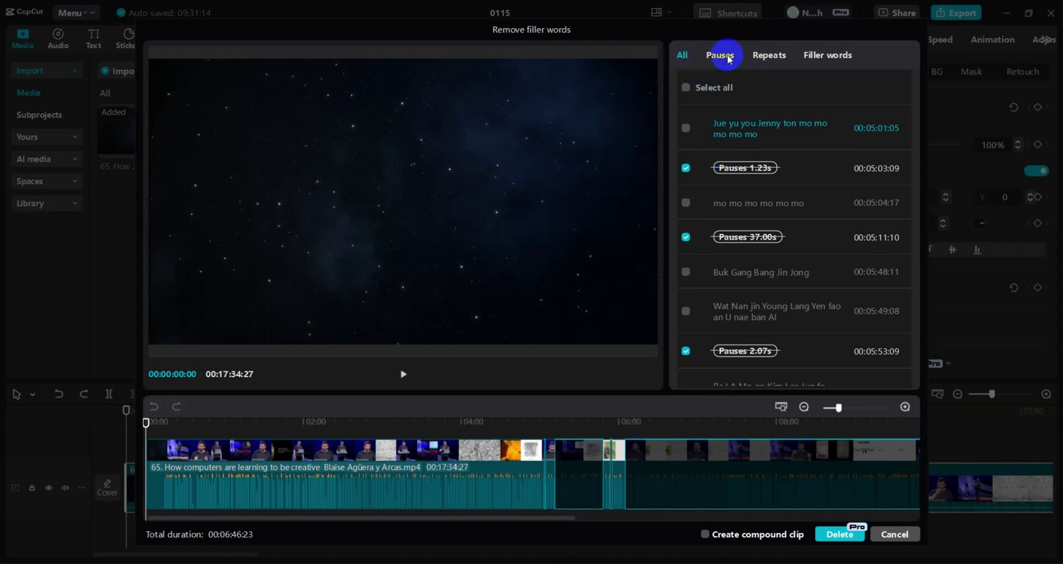
pyautogui.click(726, 59)
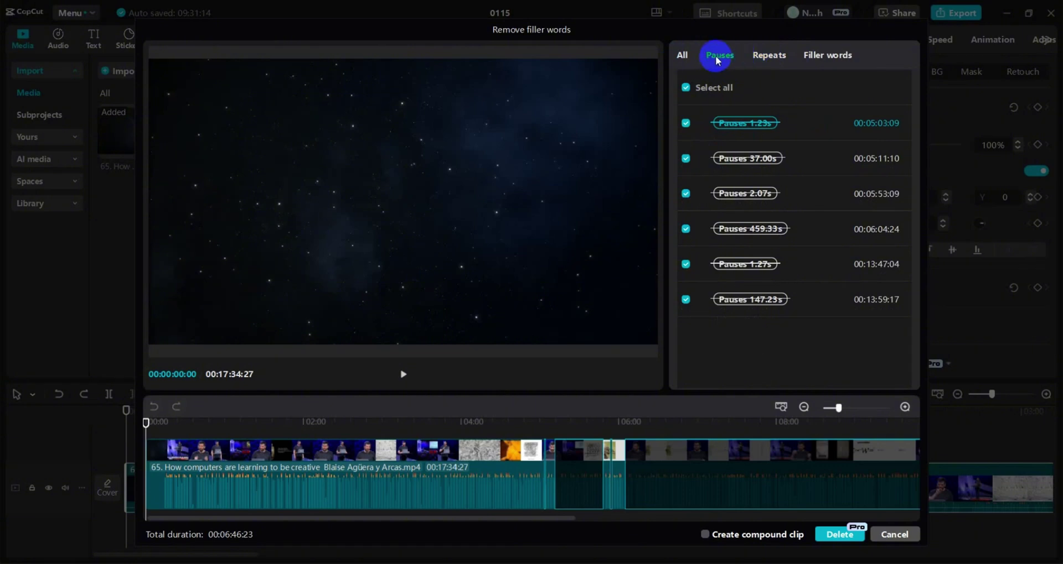
pyautogui.click(770, 56)
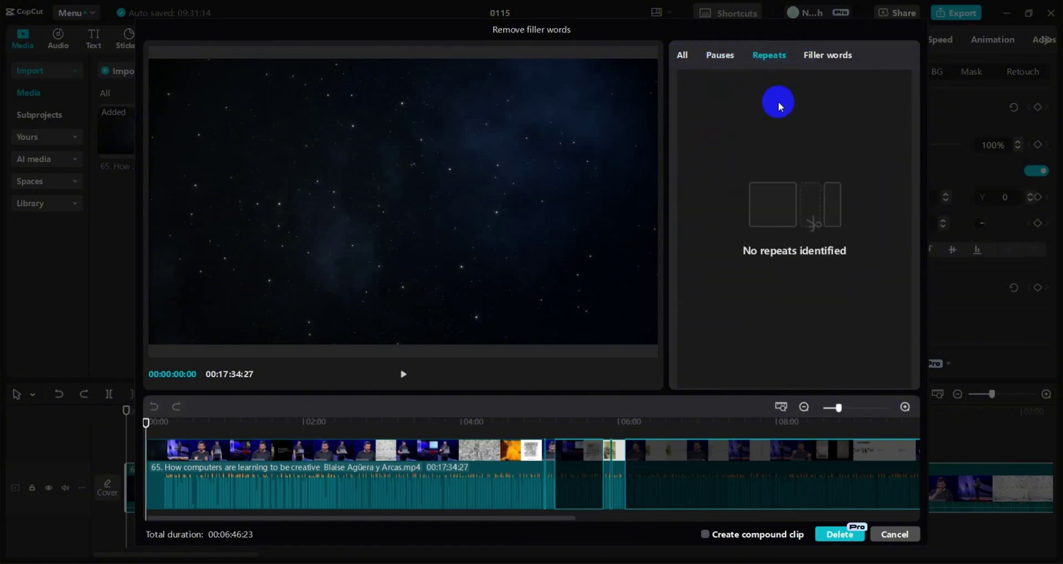
pyautogui.click(838, 55)
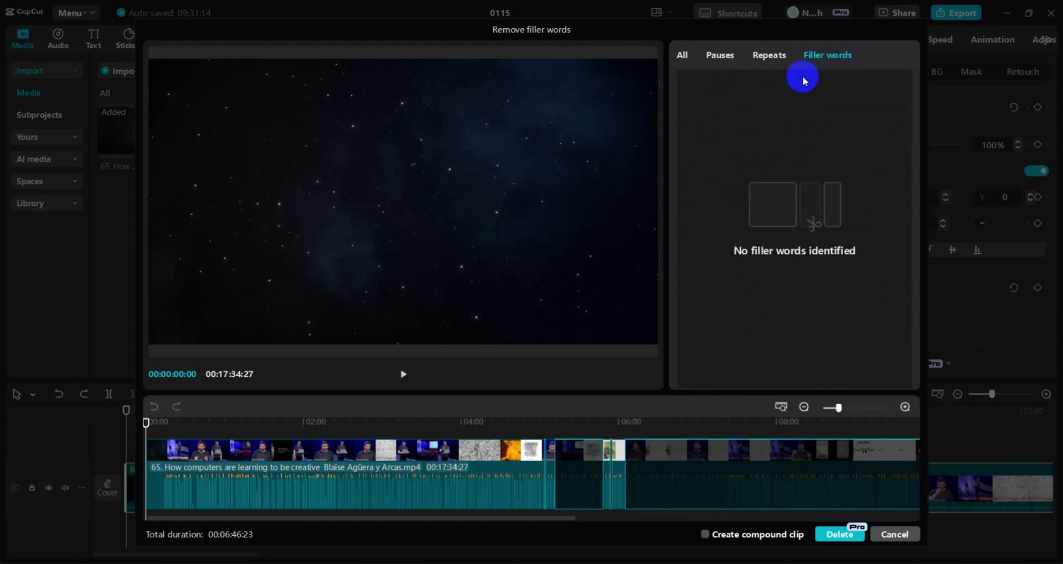
pyautogui.click(725, 58)
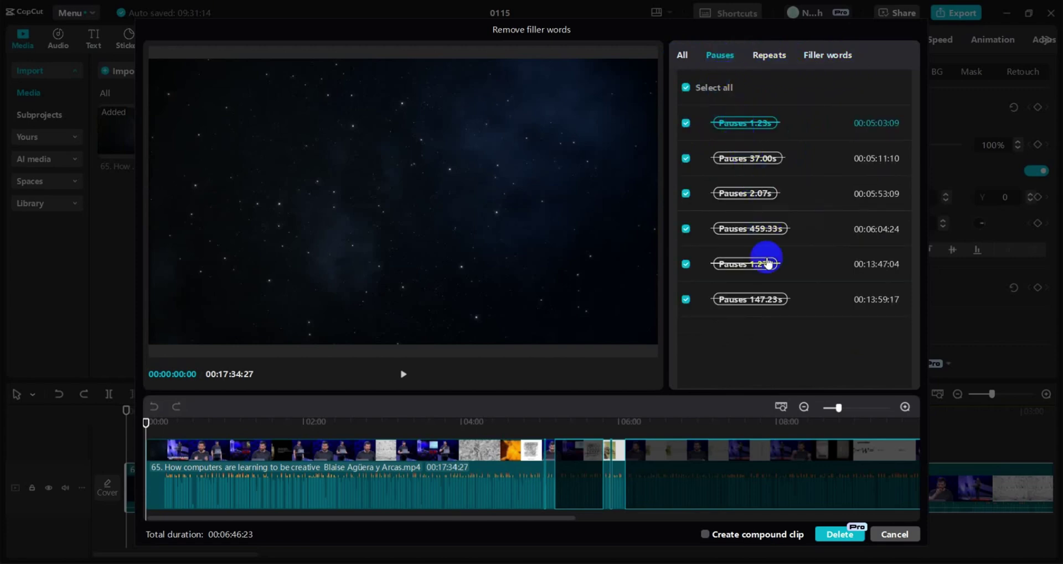
# Step: Keep all detected pauses selected and delete them from the clip
pyautogui.click(687, 88)
pyautogui.click(688, 87)
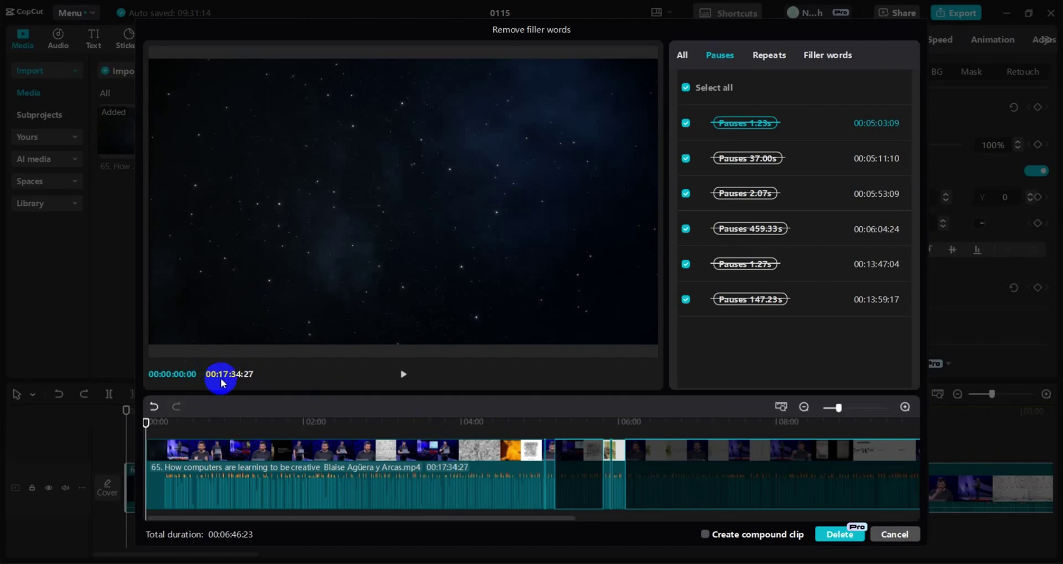
pyautogui.click(846, 534)
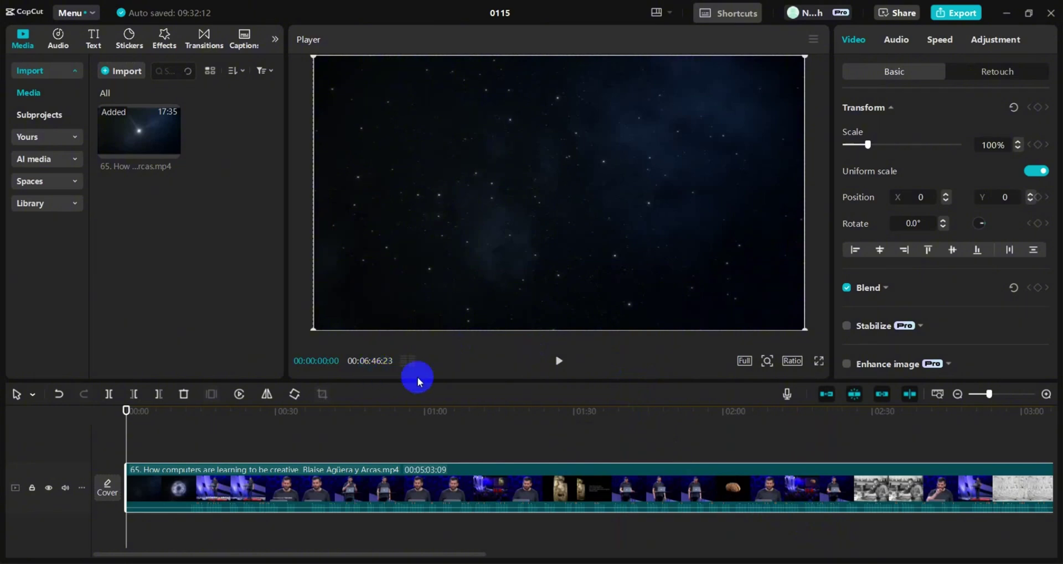
# Step: Play the edited clip from 00:00:12:09 and from about 4 seconds to check the remaining silences
pyautogui.click(188, 426)
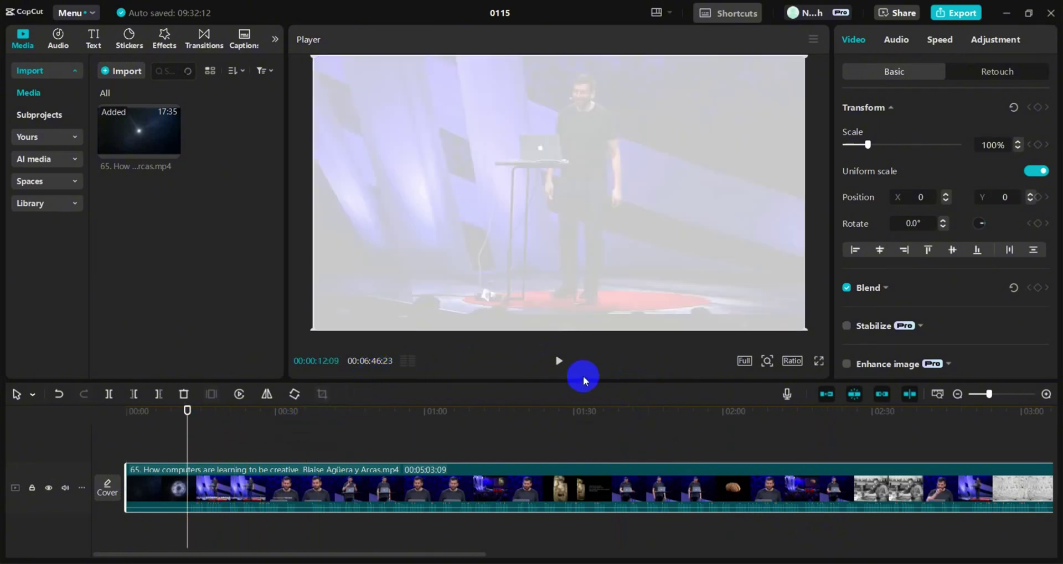
pyautogui.click(558, 360)
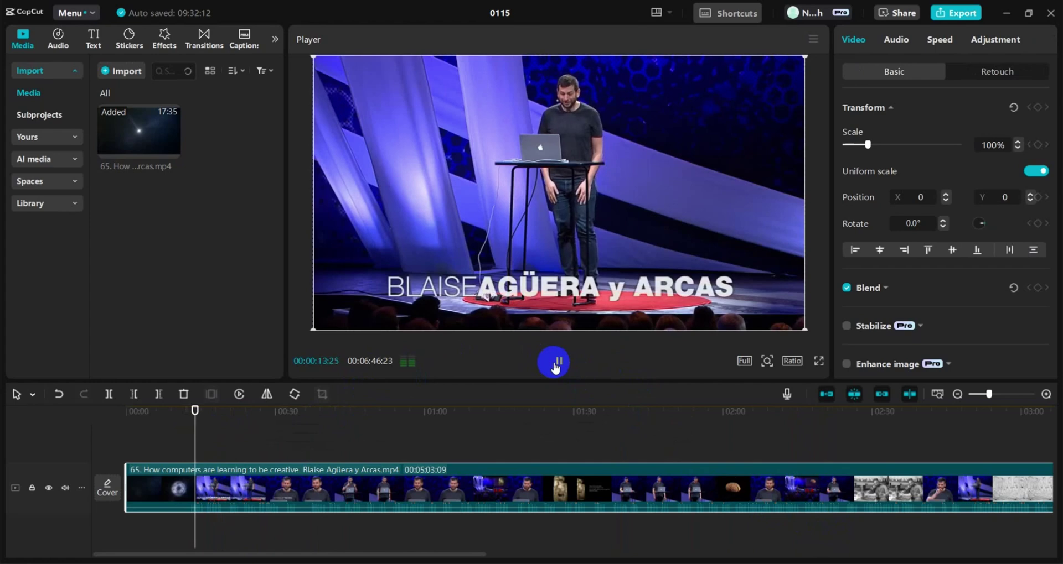
pyautogui.click(555, 365)
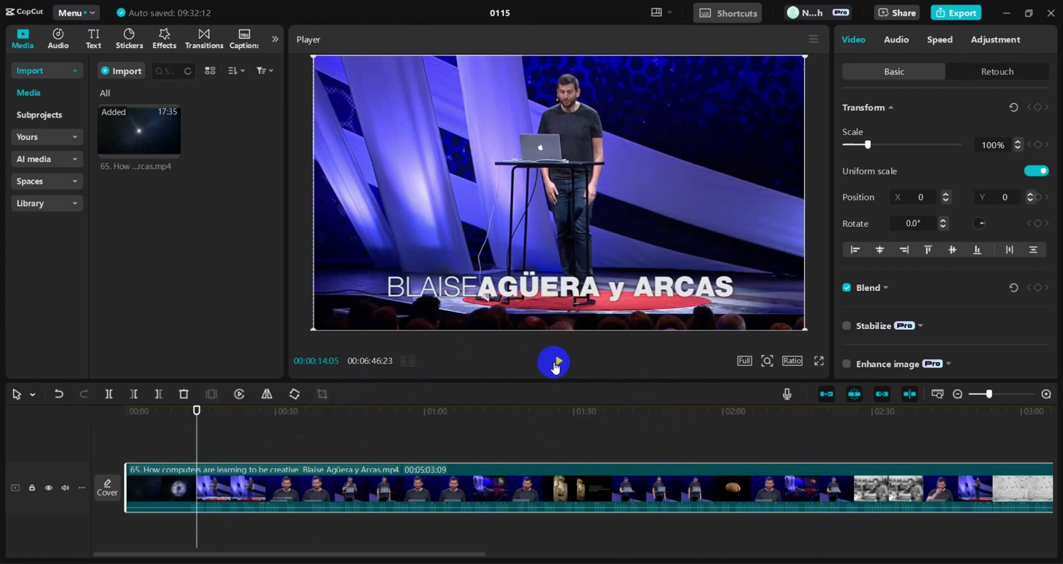
pyautogui.moveTo(200, 412); pyautogui.dragTo(144, 412)
pyautogui.click(558, 362)
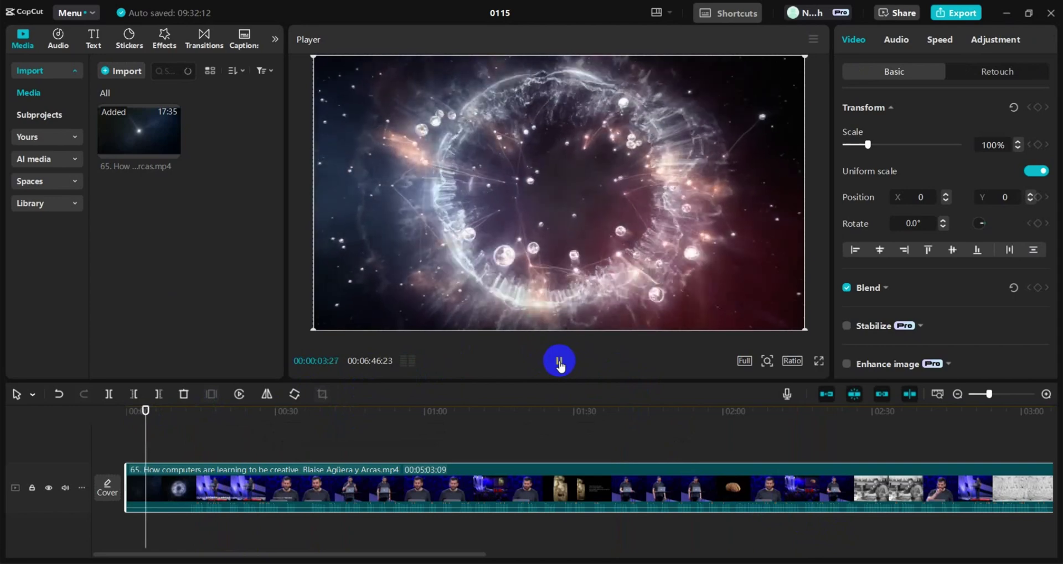
pyautogui.click(559, 362)
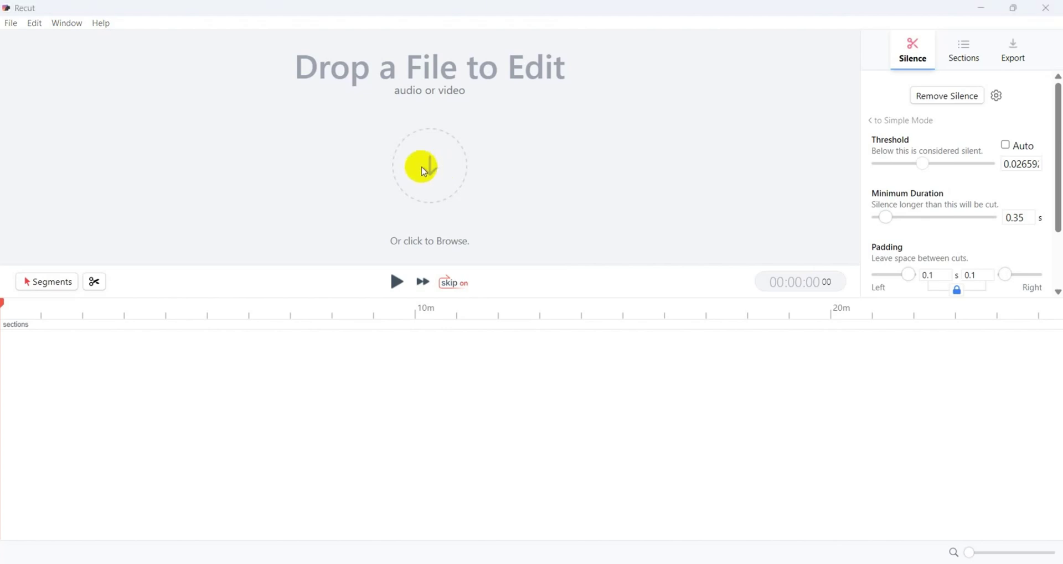
# Step: In Recut, import the video "65. How computers are learning to be creative" from the Downloads folder
pyautogui.click(424, 172)
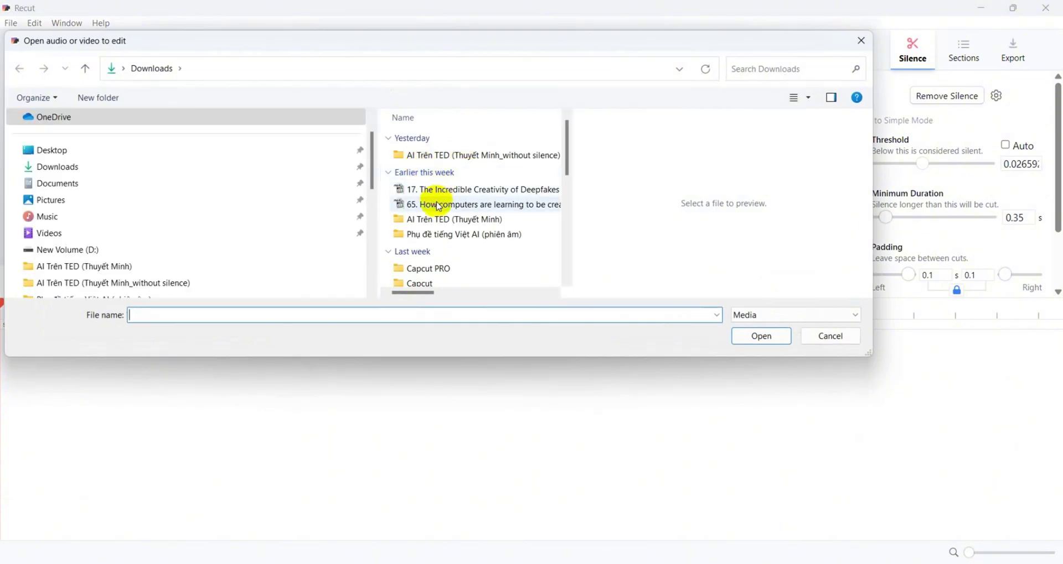
pyautogui.click(754, 337)
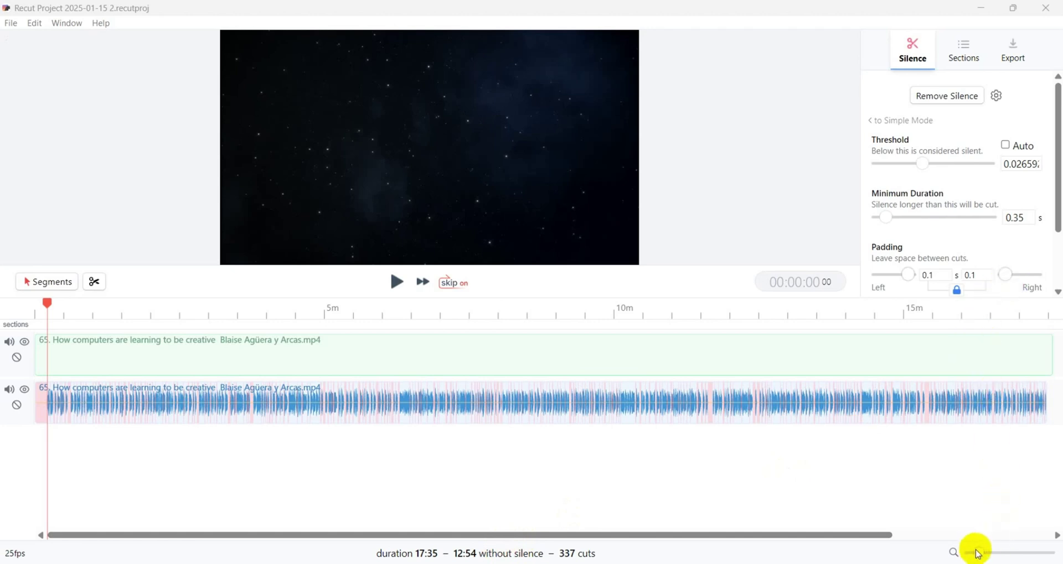
# Step: Examine the detected silences on the timeline and play the clip from the start with silence skipping on
pyautogui.moveTo(975, 552); pyautogui.dragTo(997, 552)
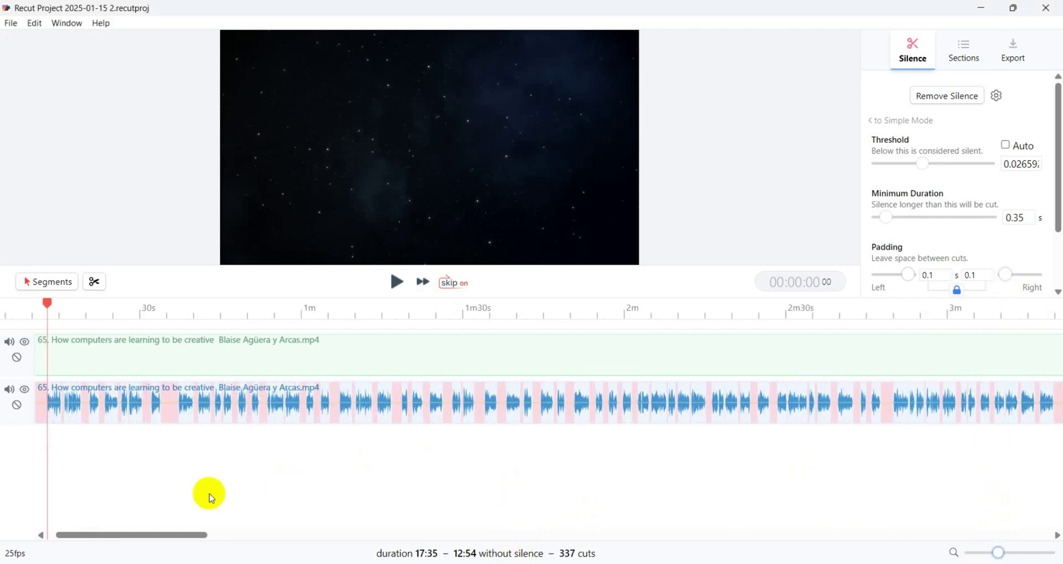
pyautogui.moveTo(172, 534); pyautogui.dragTo(106, 534)
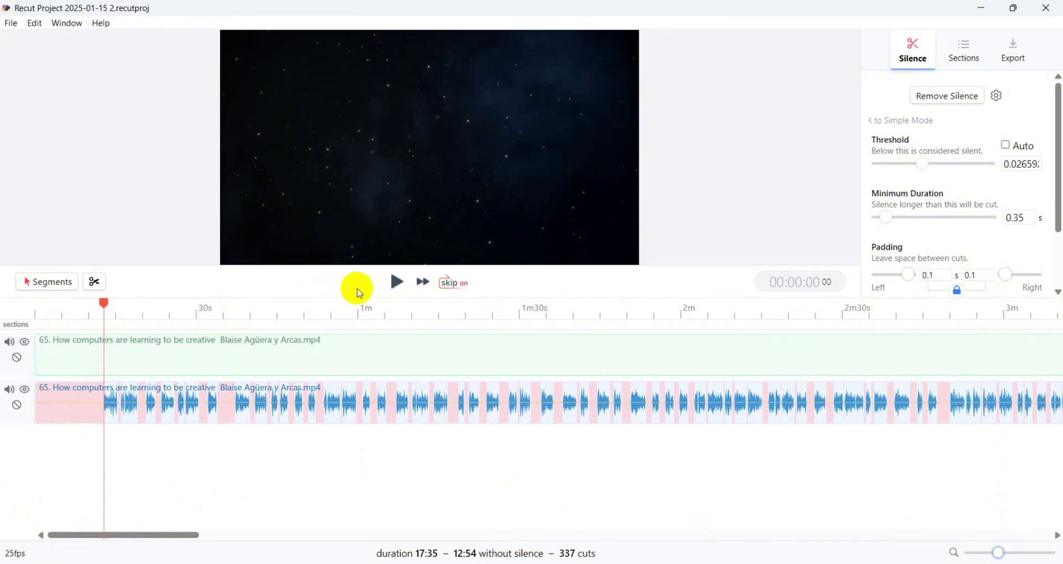
pyautogui.click(397, 283)
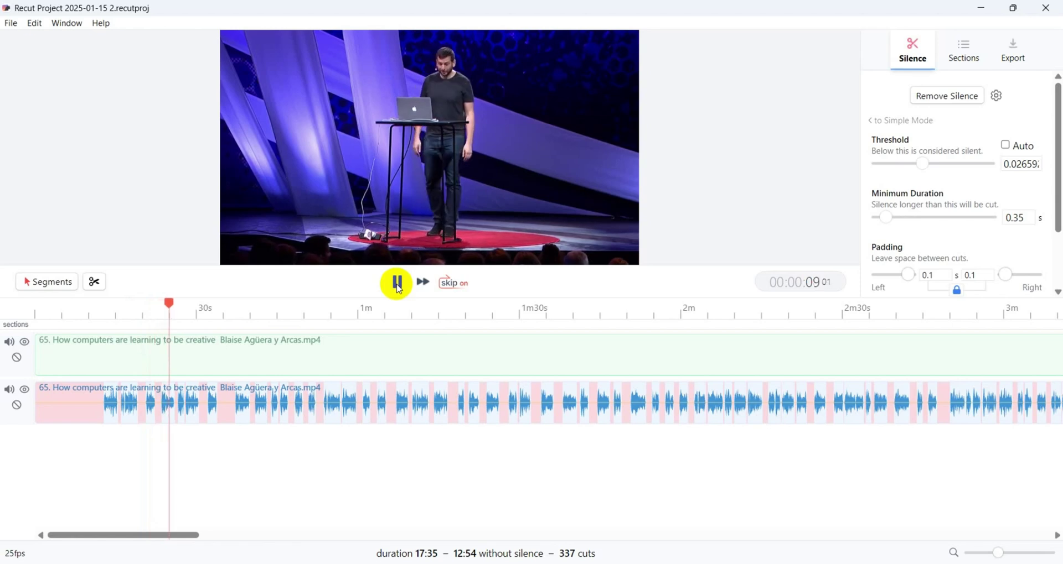
pyautogui.click(397, 284)
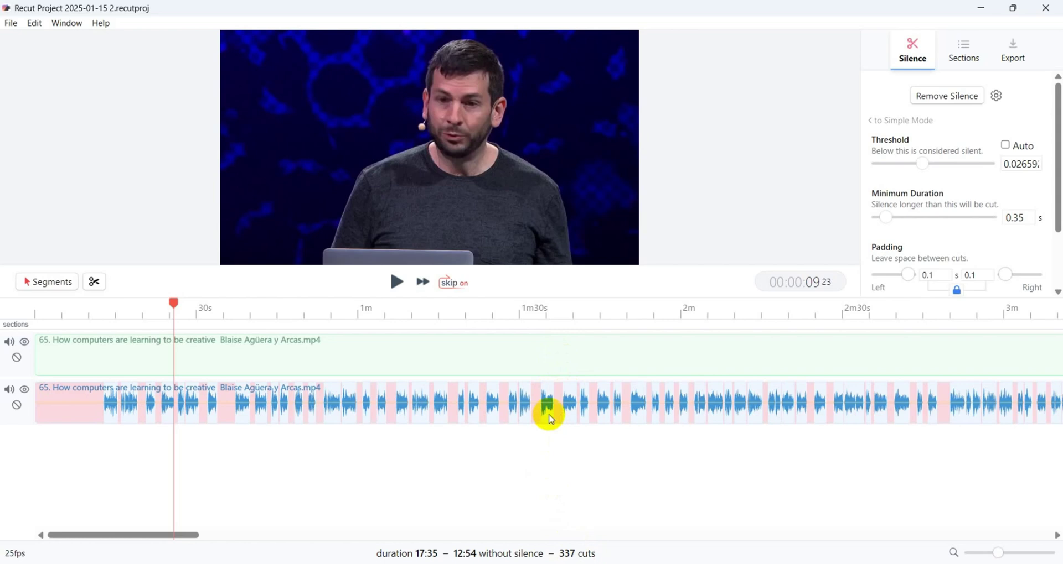
# Step: Export the silence-free video as an MP4 at the original 1280x720 resolution to Downloads, keeping the suggested "_without_silence" file name
pyautogui.click(1012, 52)
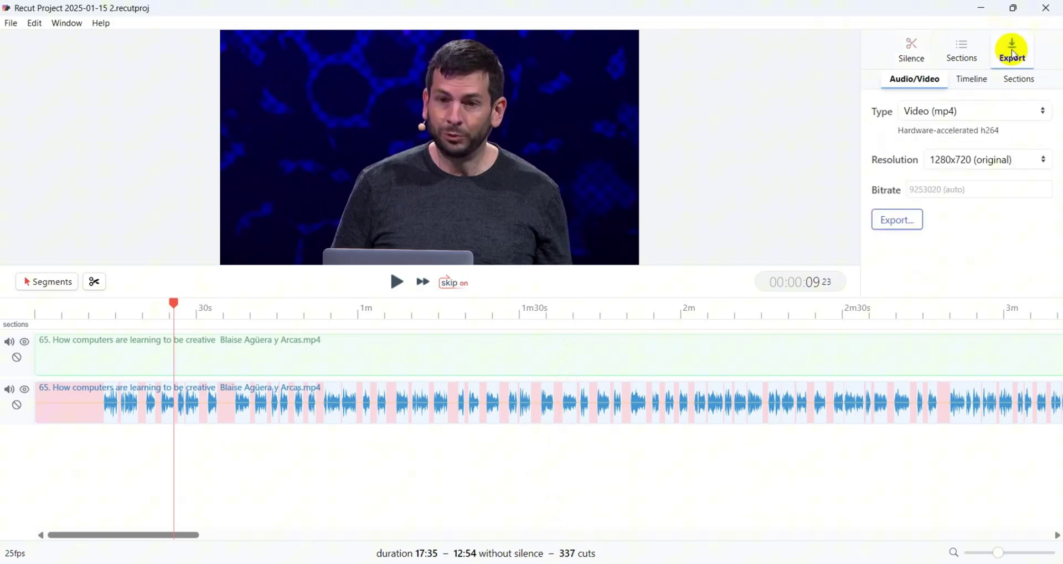
pyautogui.click(896, 225)
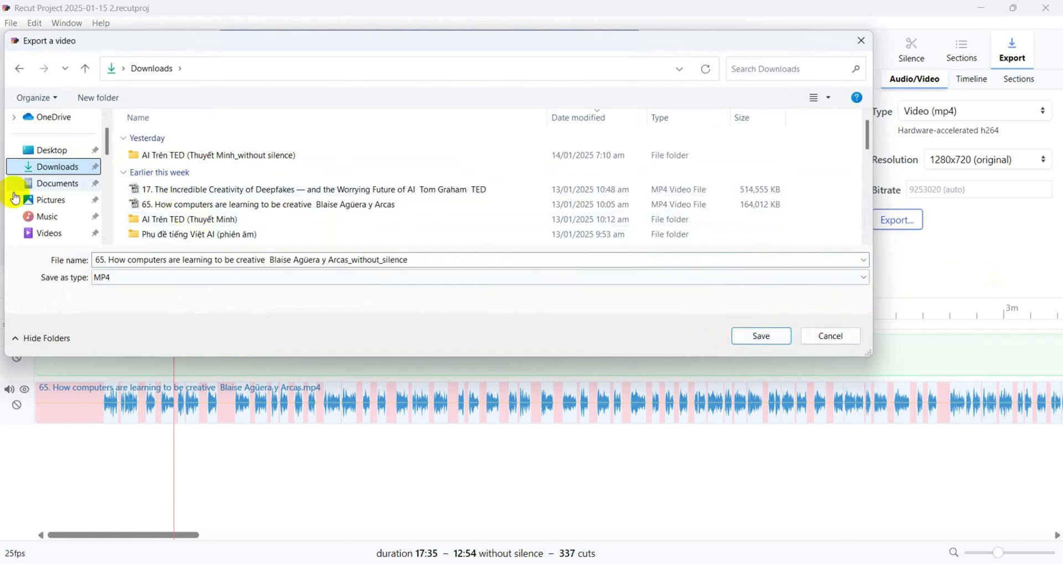
pyautogui.click(761, 335)
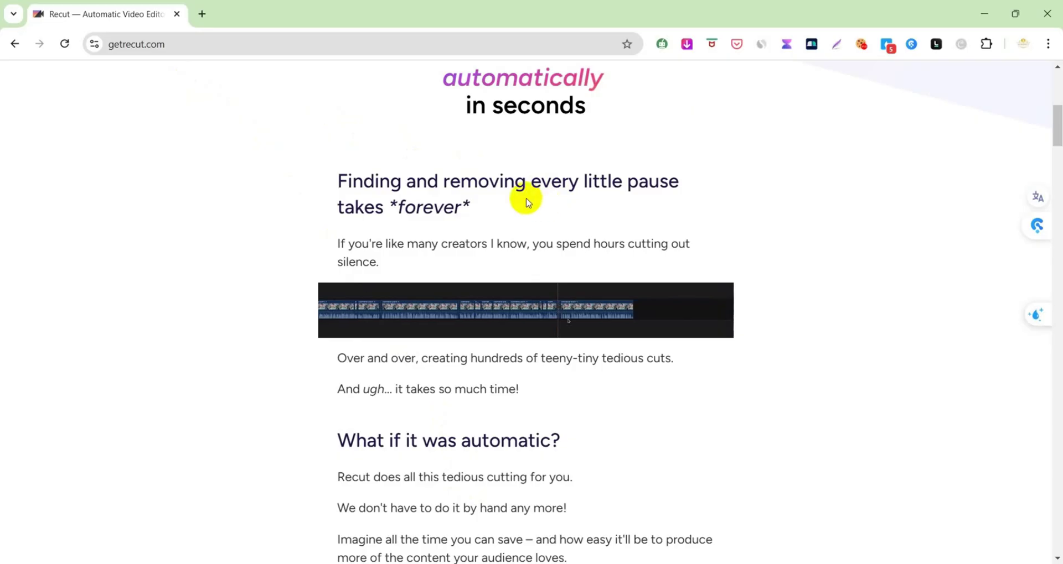
# Step: On getrecut.com in the browser, review Recut's features, supported editors, and purchase and trial options
pyautogui.scroll(-10, 526, 210)
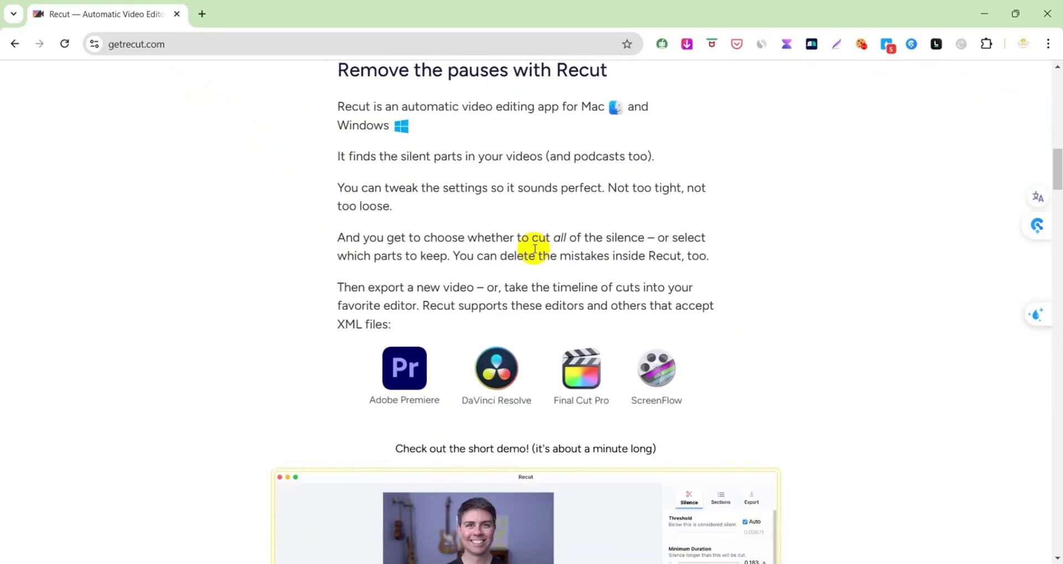
pyautogui.press('pagedown')
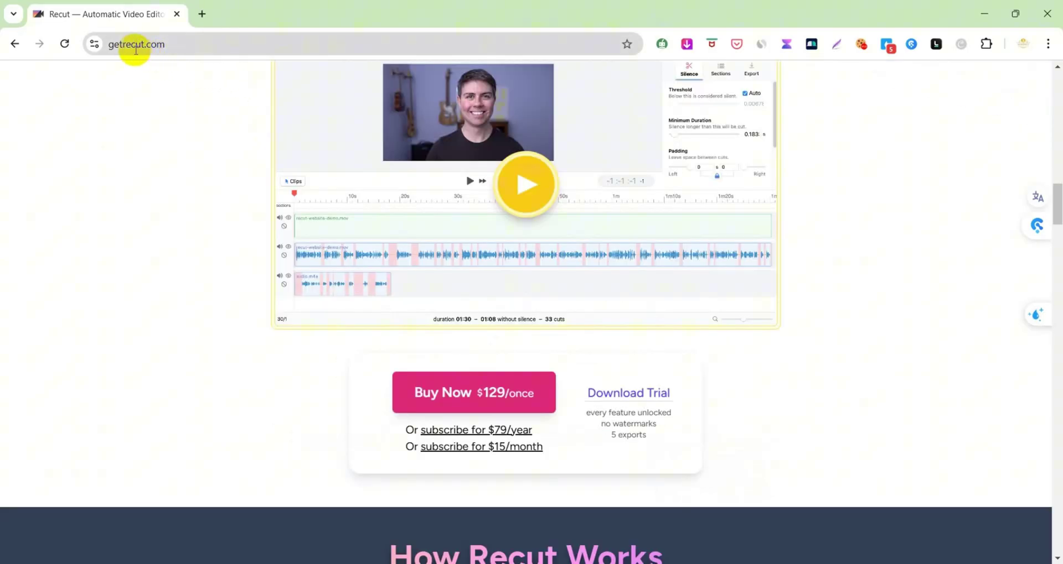